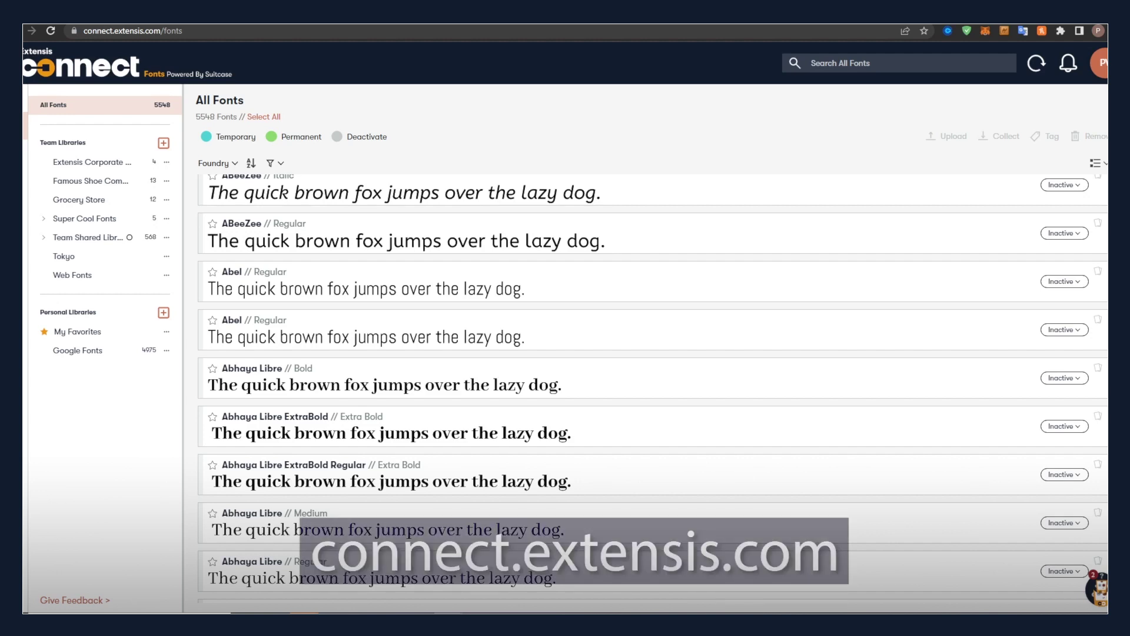
Step: Launch the Connect Fonts desktop app from the profile avatar menu
{"action": "left_click", "coordinate": [1100, 67]}
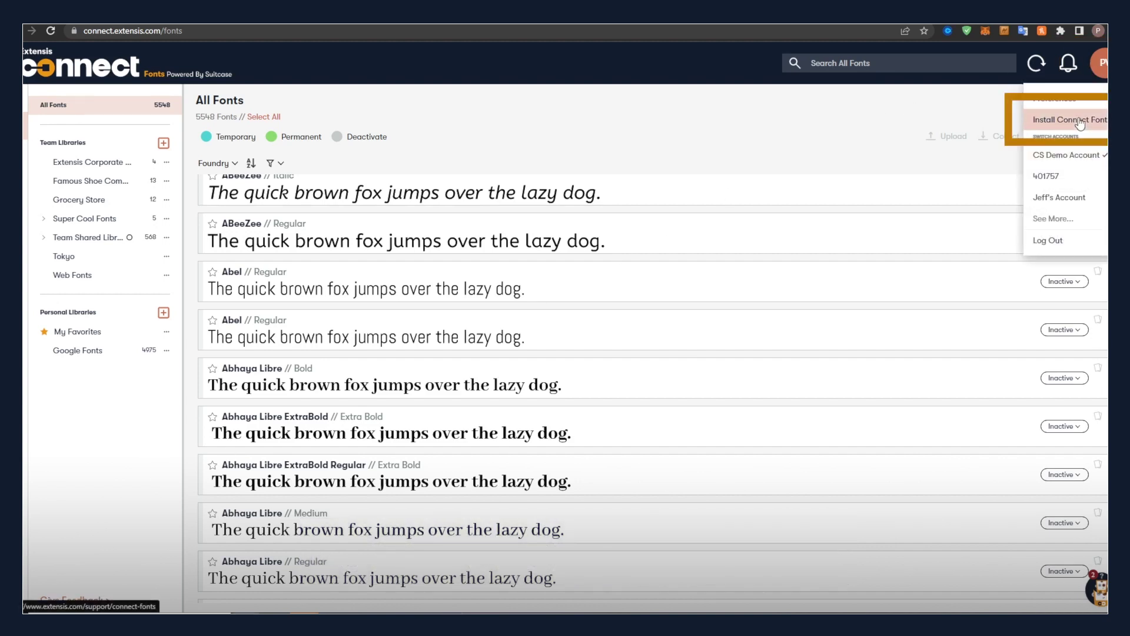
{"action": "left_click", "coordinate": [1078, 124]}
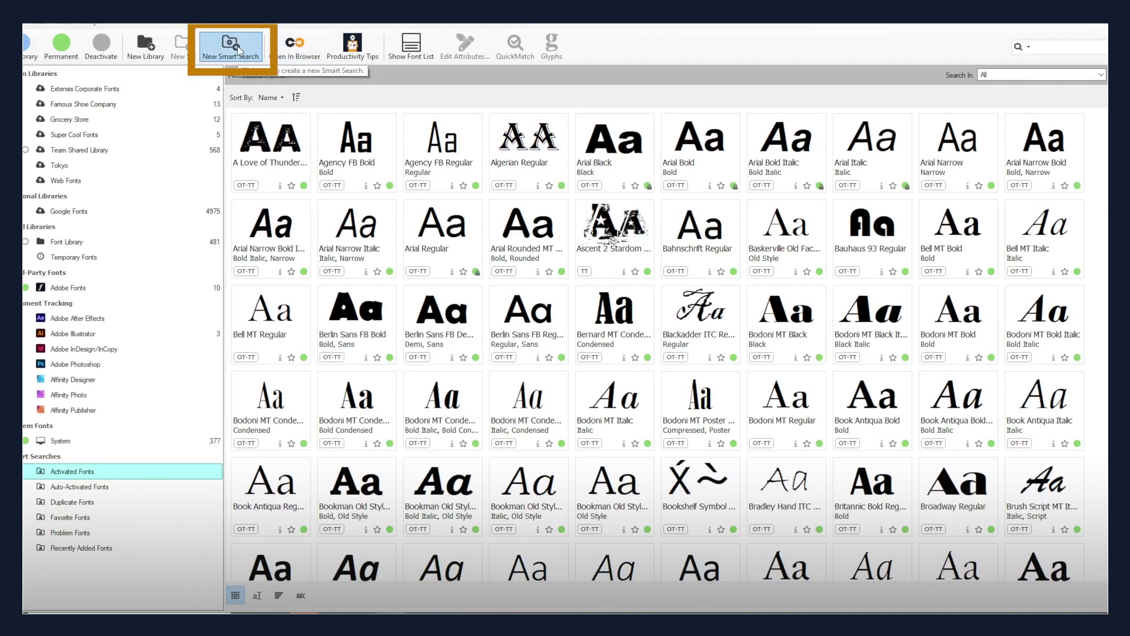
{"action": "left_click", "coordinate": [238, 45]}
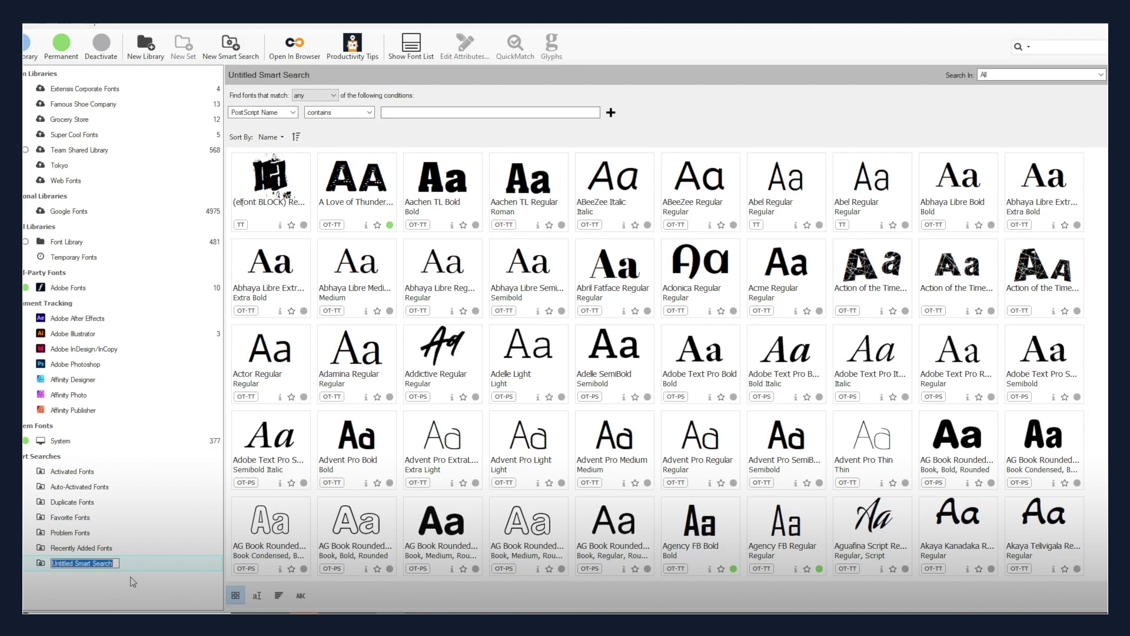
{"action": "type", "text": "Pos"}
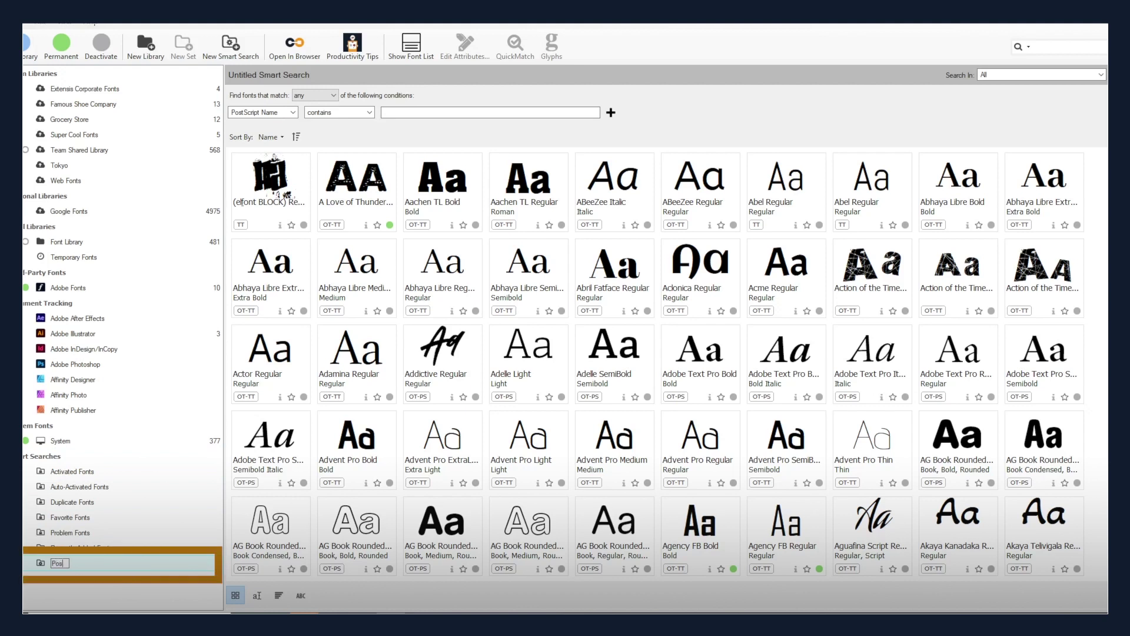
{"action": "type", "text": "tscript Fonts"}
Step: Confirm 'Postscript Fonts' as the new smart search's name
{"action": "key", "text": "Return"}
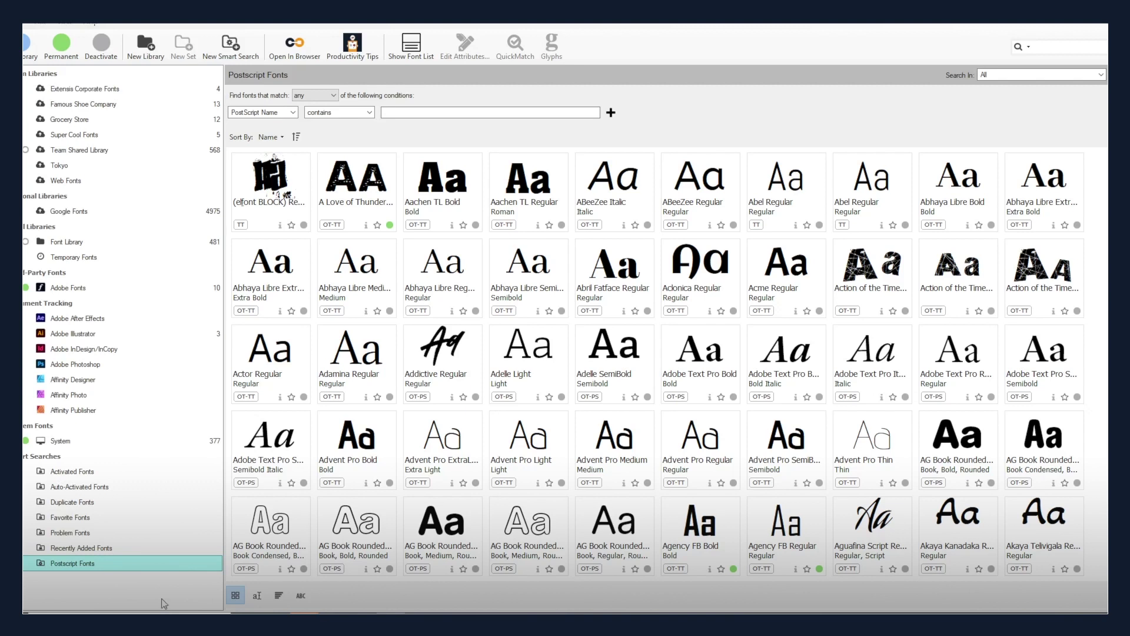
Step: Set the smart search condition to Type matches PostScript
{"action": "left_click", "coordinate": [291, 113]}
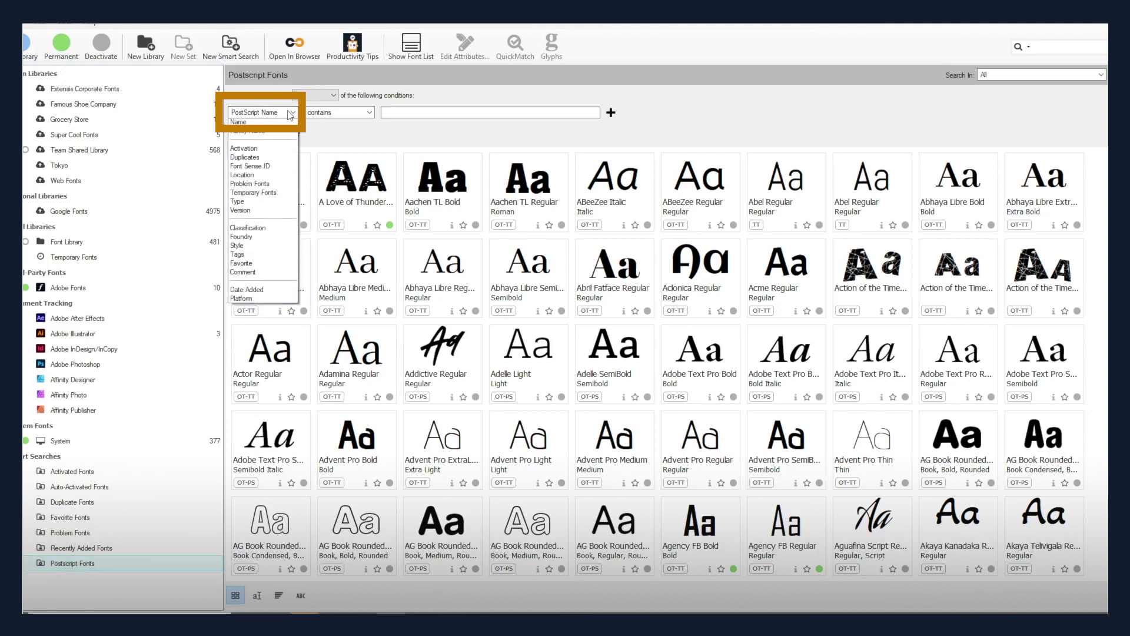
{"action": "left_click", "coordinate": [266, 217]}
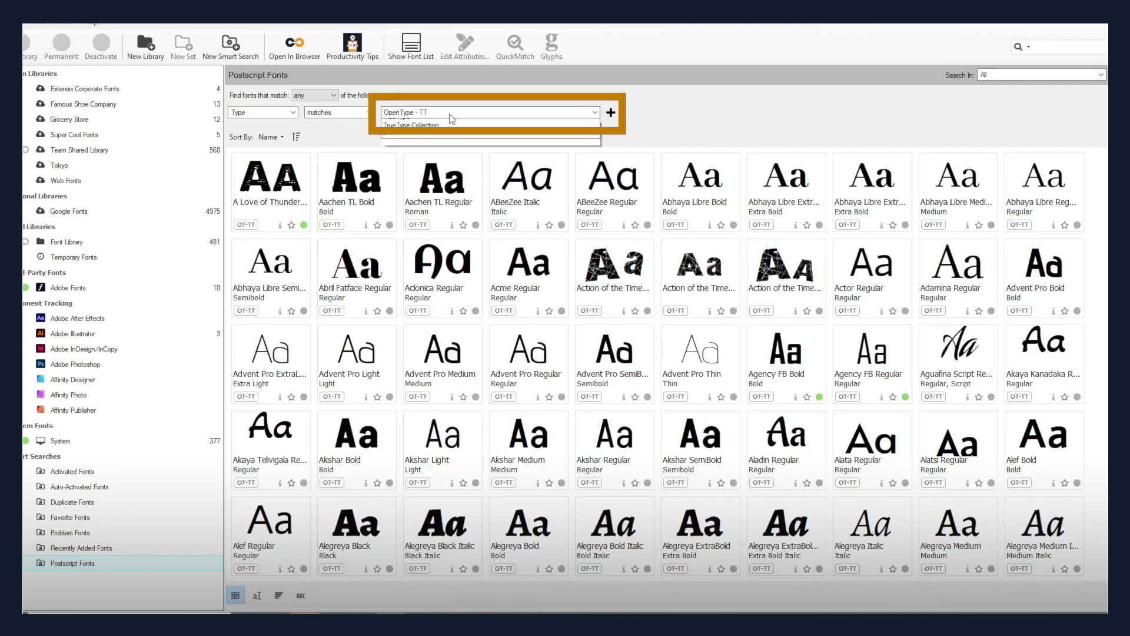
{"action": "left_click", "coordinate": [450, 113]}
{"action": "left_click", "coordinate": [441, 151]}
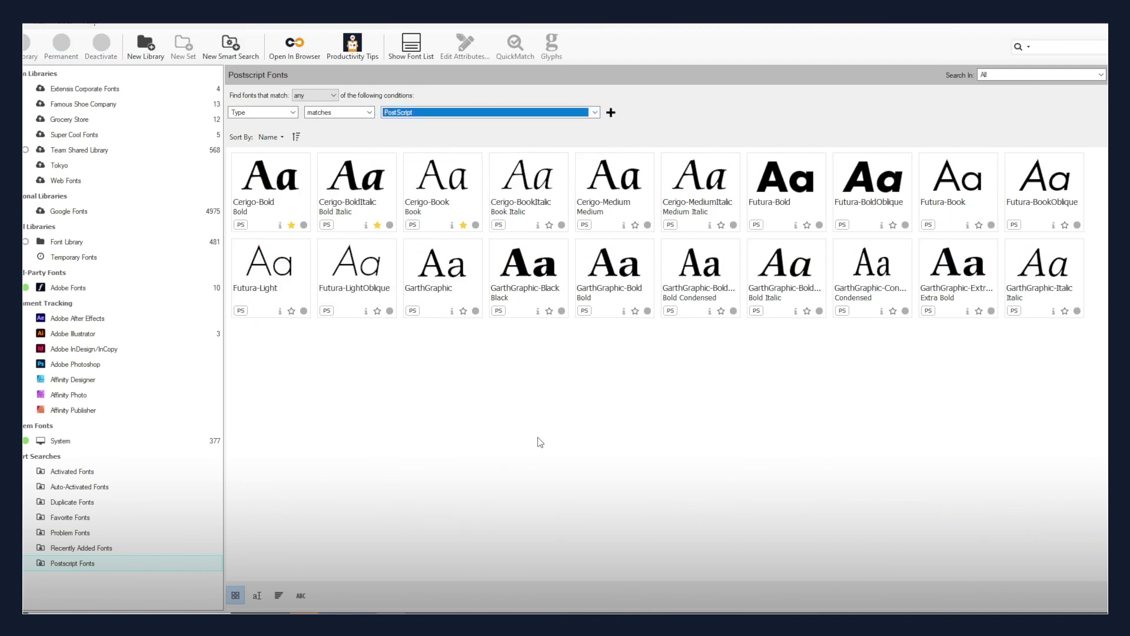
{"action": "left_click", "coordinate": [539, 441]}
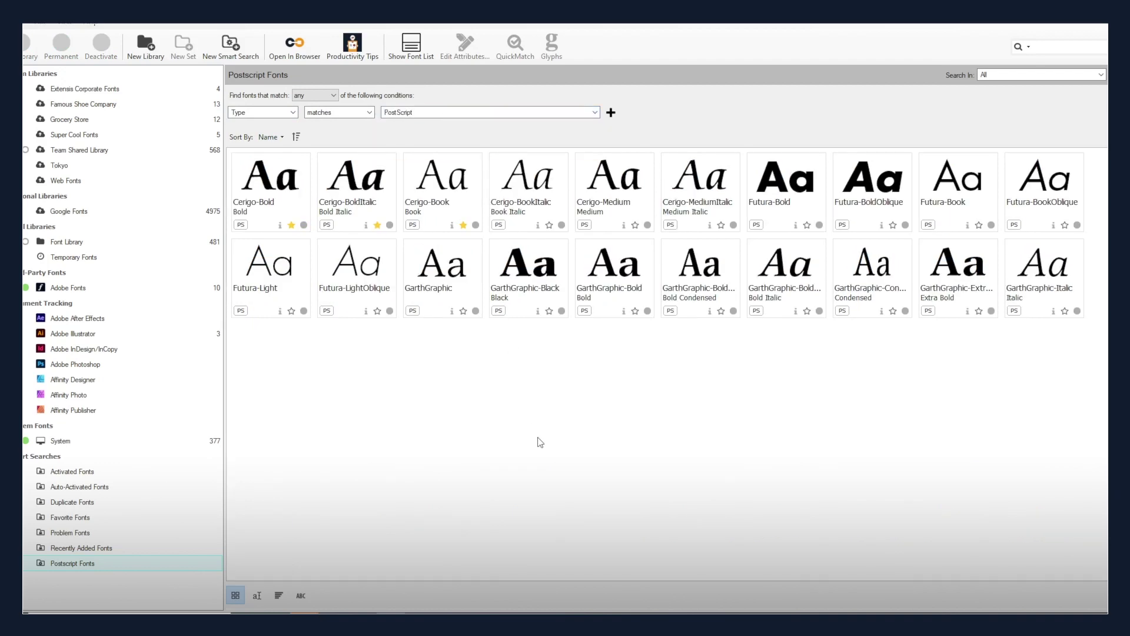